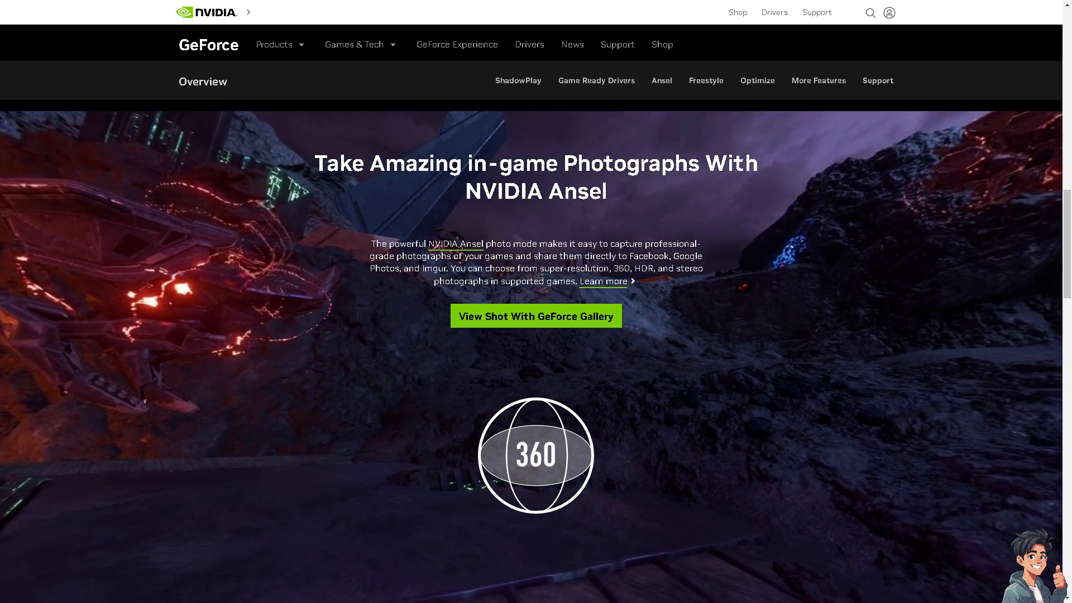
{"action": "scroll", "coordinate": [536, 335], "scroll_direction": "down", "scroll_amount": 10}
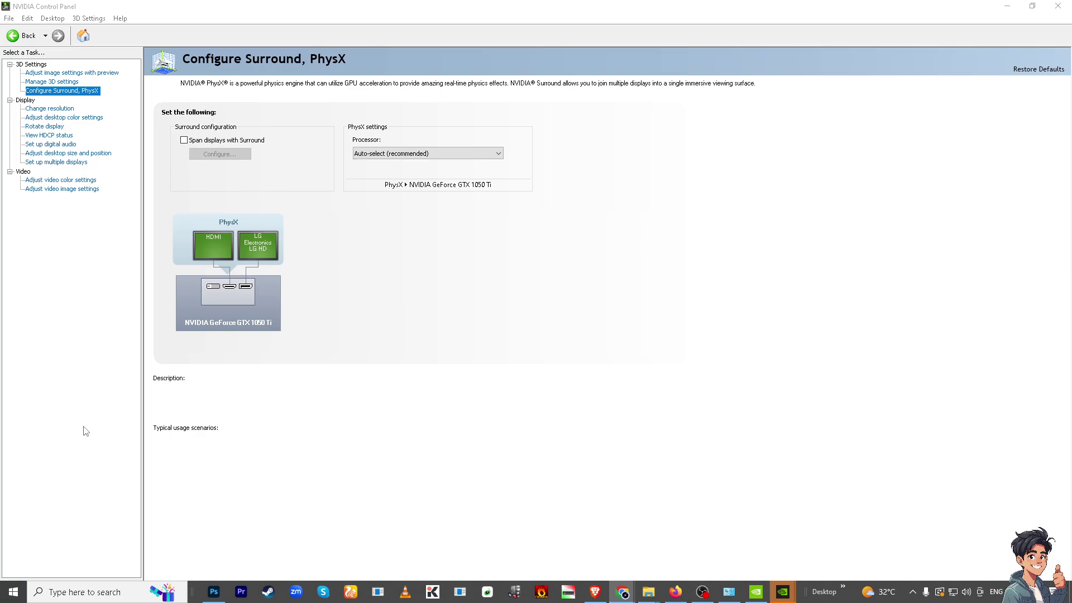
Launch Device Manager by running devmgmt.msc from the Run dialog.
{"action": "left_click", "coordinate": [77, 592]}
{"action": "type", "text": "run"}
{"action": "left_click", "coordinate": [108, 300]}
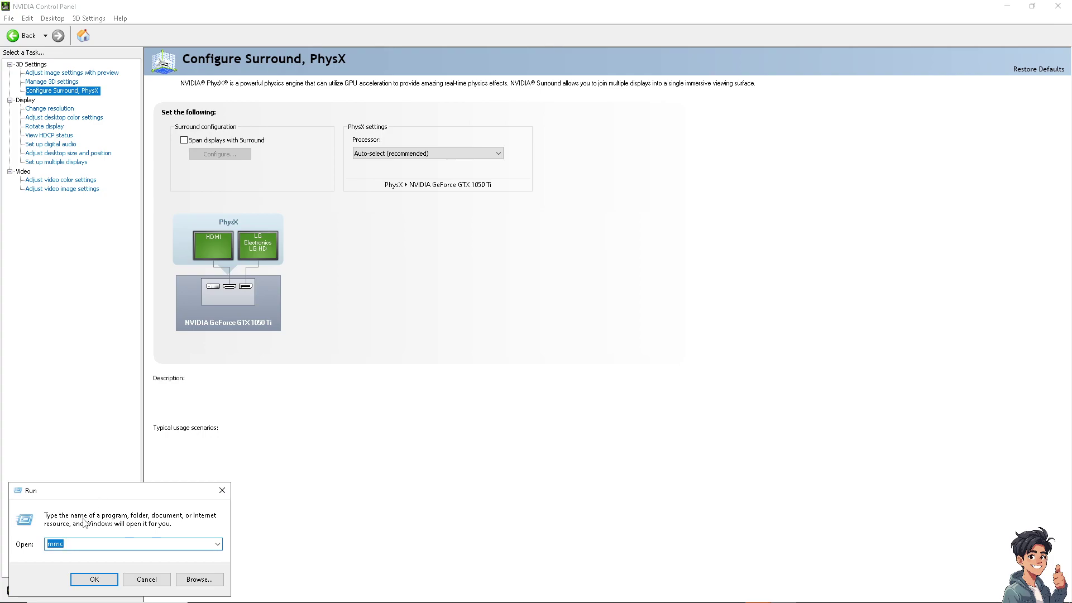
{"action": "type", "text": "de"}
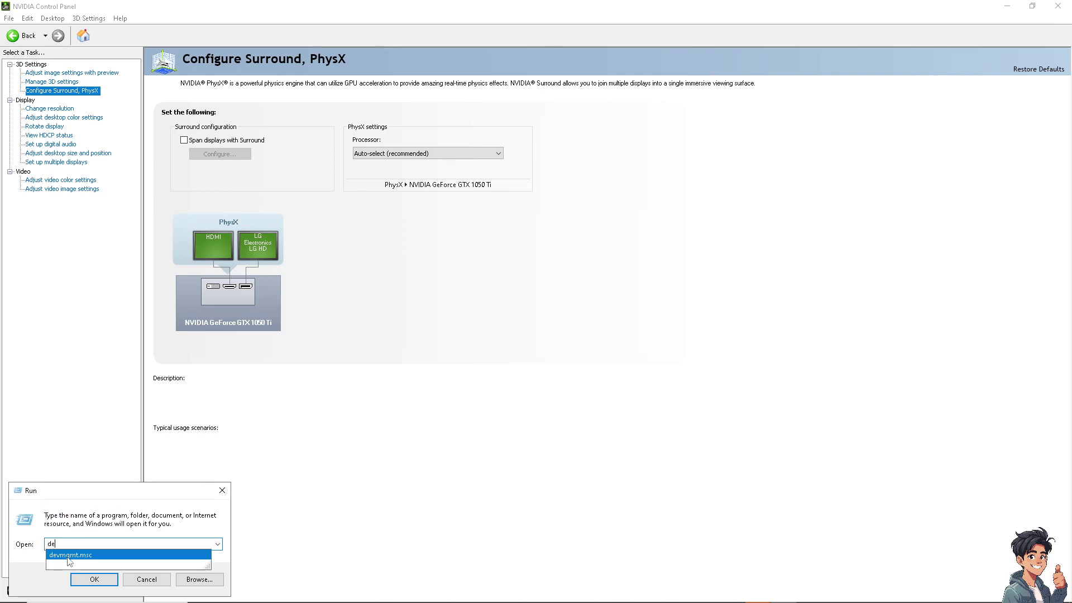
{"action": "left_click", "coordinate": [72, 557]}
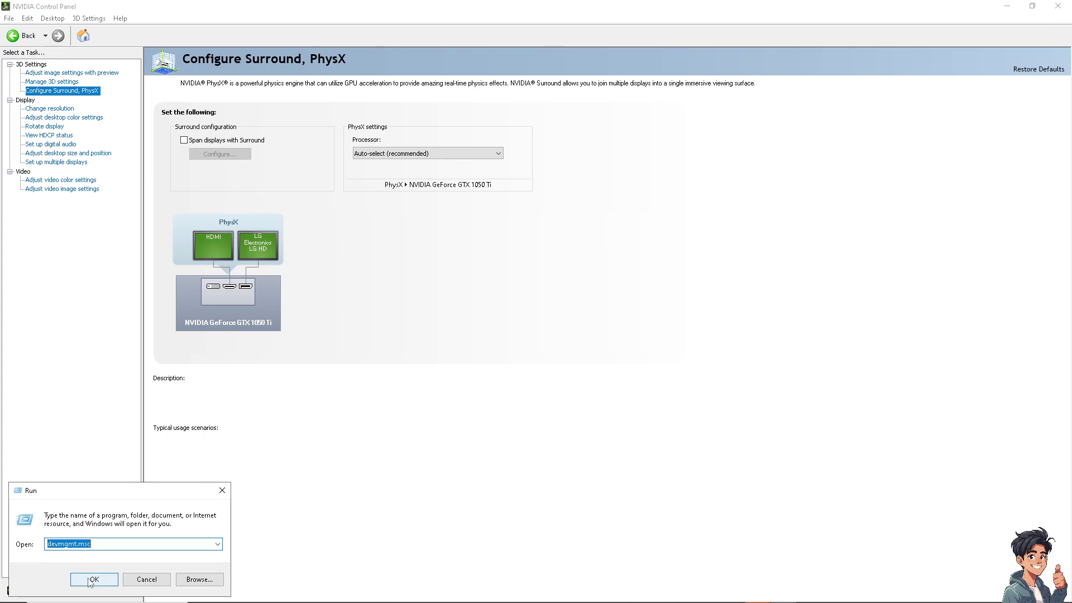
{"action": "left_click", "coordinate": [90, 580]}
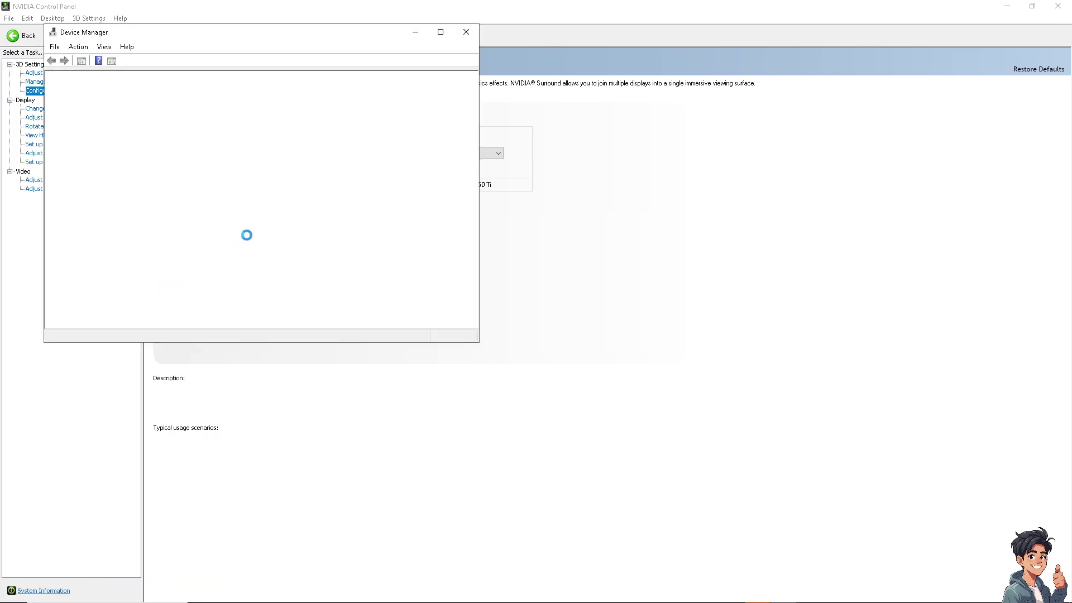
Maximize Device Manager, expand Display adapters and show the GeForce GTX 1050 Ti's actions.
{"action": "left_click", "coordinate": [441, 31]}
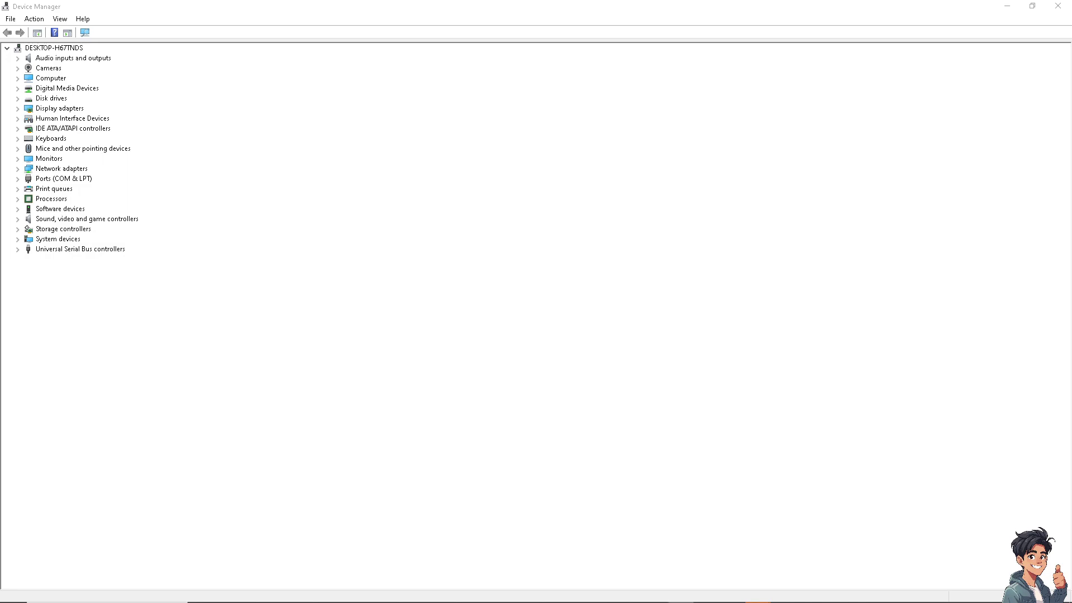
{"action": "left_click", "coordinate": [18, 108]}
{"action": "right_click", "coordinate": [52, 118]}
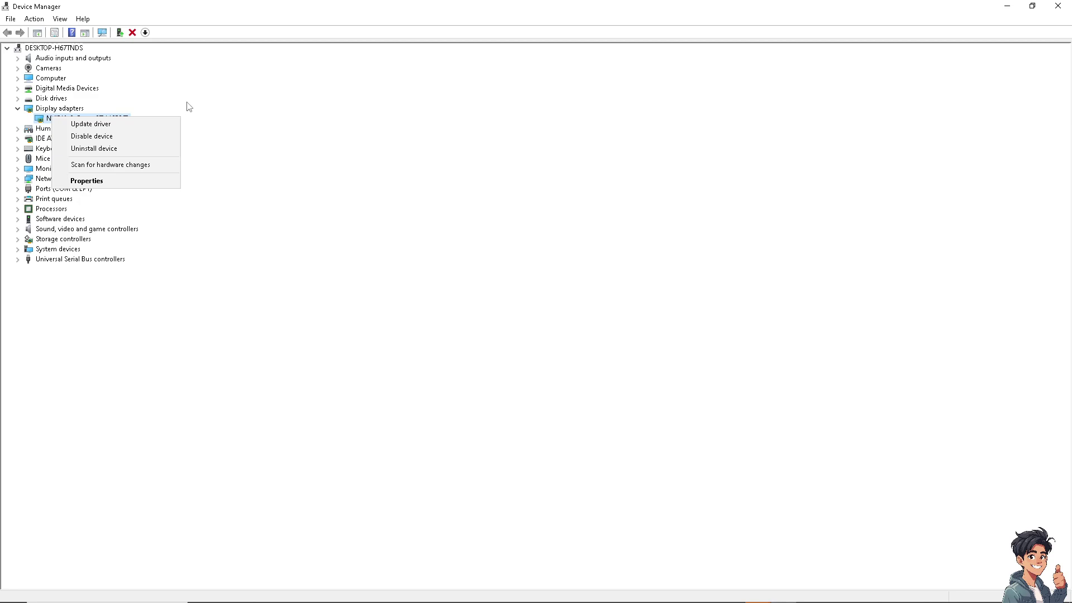
{"action": "left_click", "coordinate": [241, 100]}
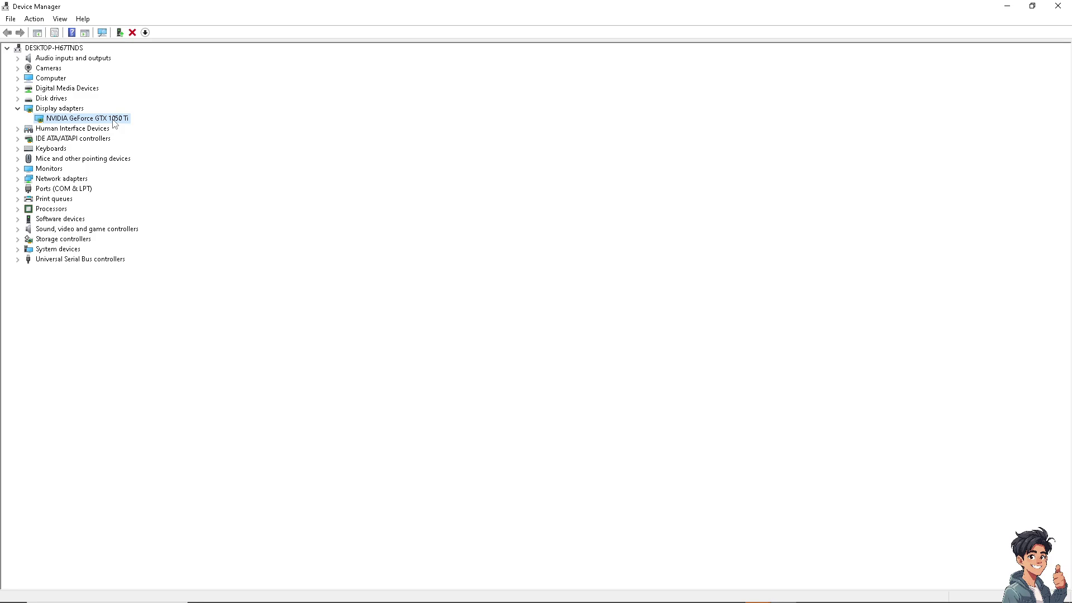
{"action": "right_click", "coordinate": [105, 118]}
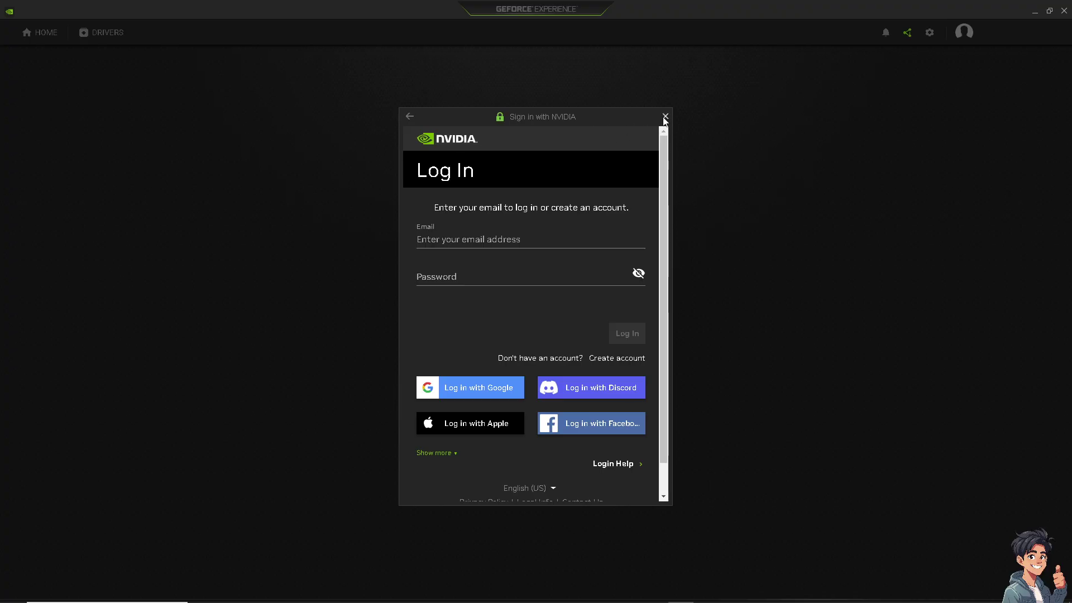
Close the 'Sign in with NVIDIA' window without logging in.
{"action": "left_click", "coordinate": [662, 115]}
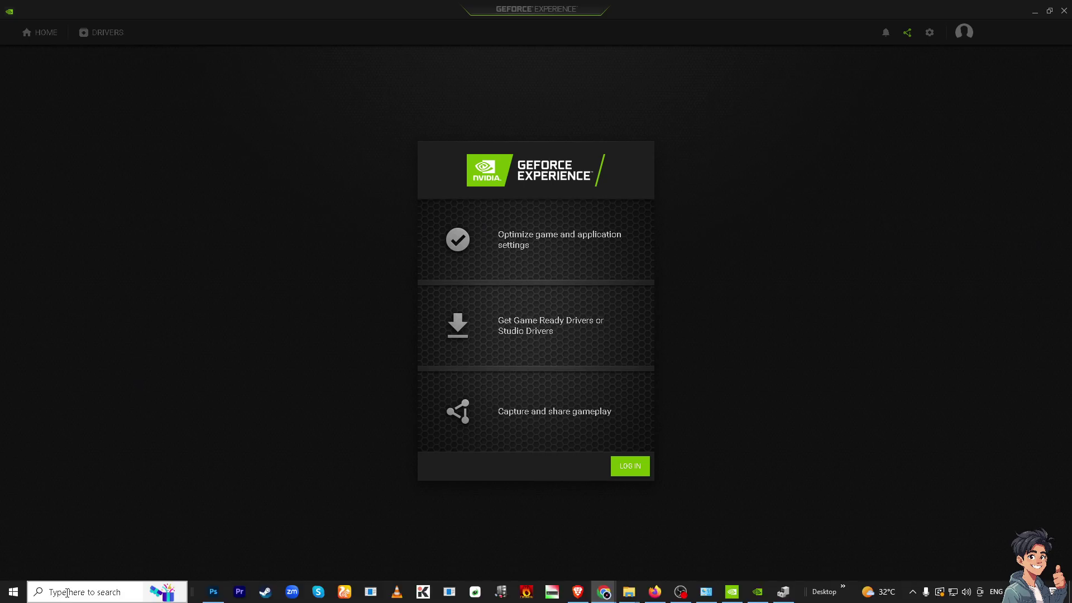
Run services.msc, then select NVIDIA Display Container LS and show its actions menu.
{"action": "left_click", "coordinate": [65, 591]}
{"action": "type", "text": "run"}
{"action": "left_click", "coordinate": [94, 289]}
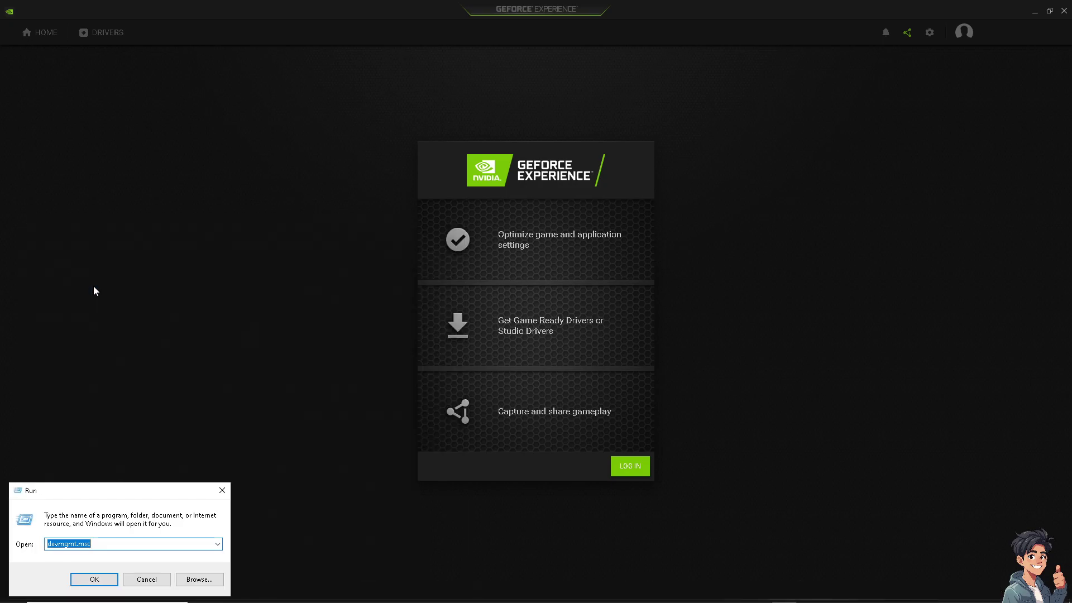
{"action": "type", "text": "ser"}
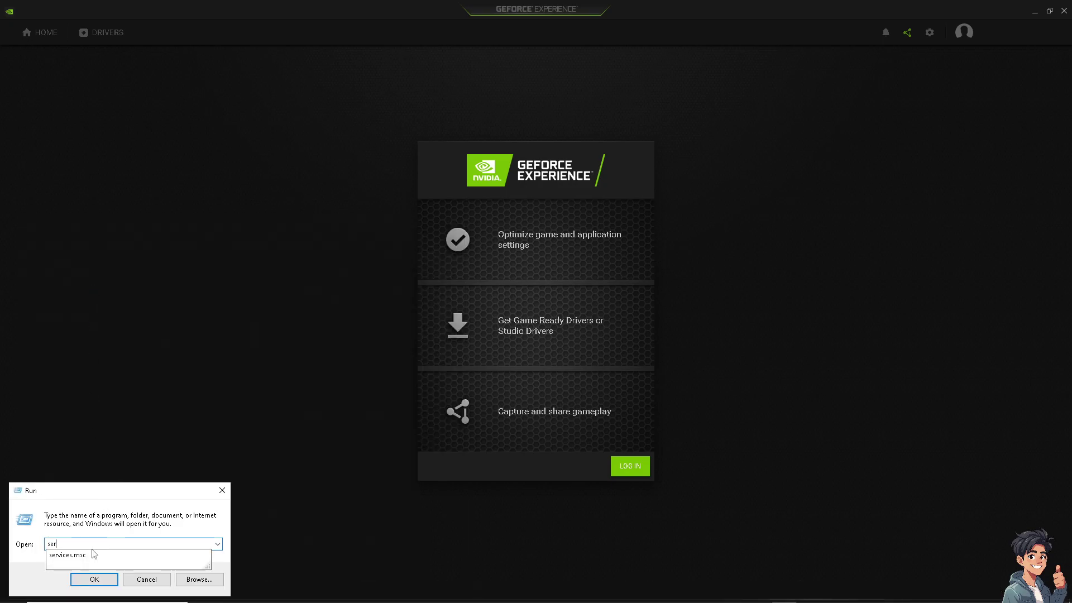
{"action": "left_click", "coordinate": [92, 557]}
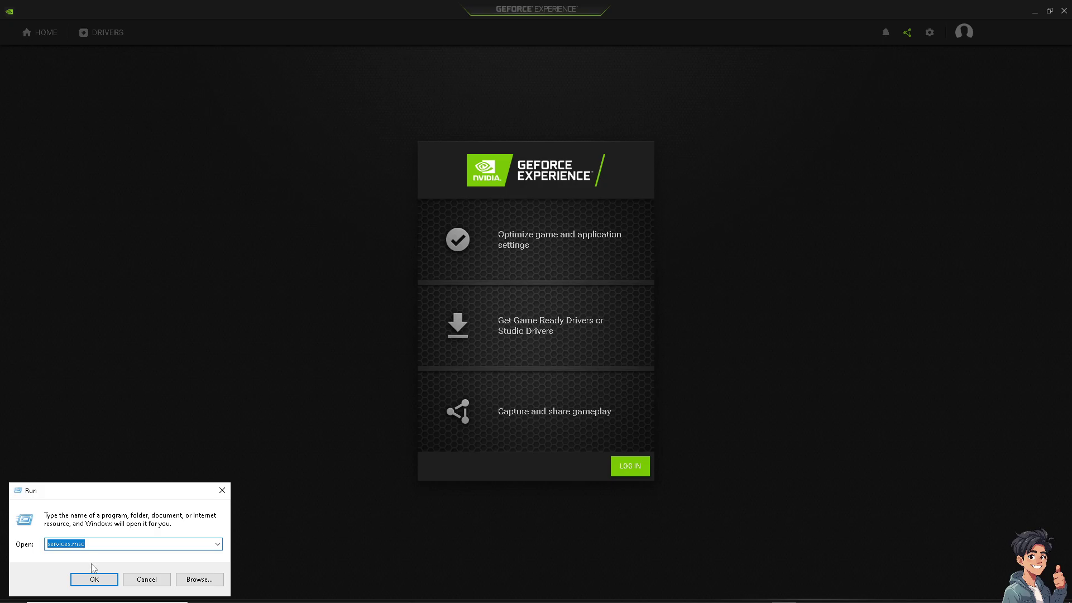
{"action": "left_click", "coordinate": [94, 579]}
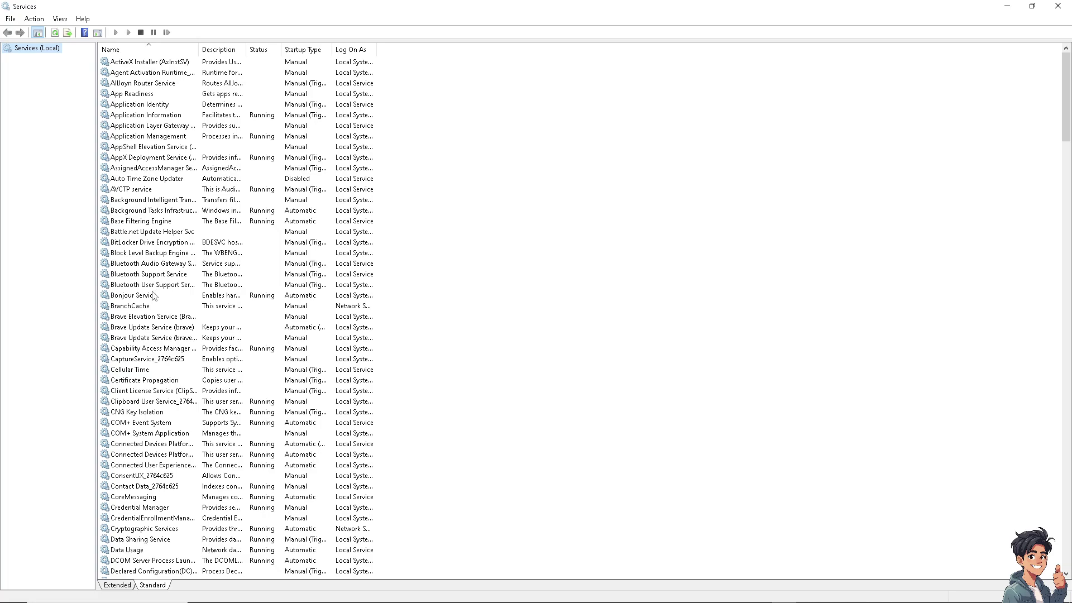
{"action": "scroll", "coordinate": [155, 297], "scroll_direction": "down", "scroll_amount": 6}
{"action": "scroll", "coordinate": [153, 310], "scroll_direction": "down", "scroll_amount": 4}
{"action": "scroll", "coordinate": [187, 307], "scroll_direction": "down", "scroll_amount": 4}
{"action": "scroll", "coordinate": [180, 307], "scroll_direction": "down", "scroll_amount": 2}
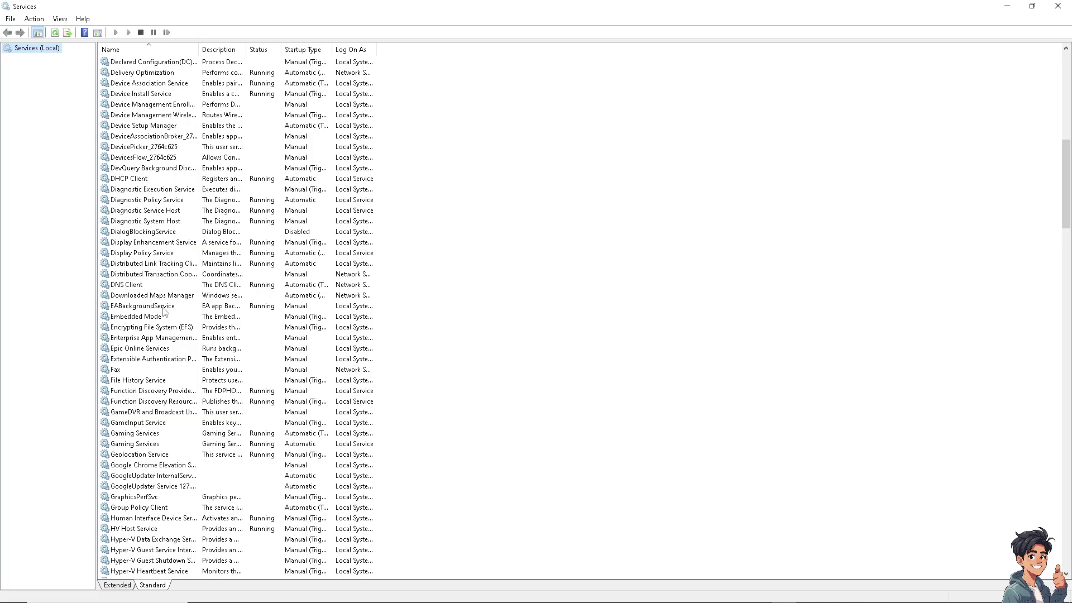
{"action": "scroll", "coordinate": [172, 309], "scroll_direction": "down", "scroll_amount": 7}
{"action": "scroll", "coordinate": [162, 310], "scroll_direction": "down", "scroll_amount": 4}
{"action": "scroll", "coordinate": [162, 318], "scroll_direction": "down", "scroll_amount": 4}
{"action": "scroll", "coordinate": [155, 340], "scroll_direction": "down", "scroll_amount": 4}
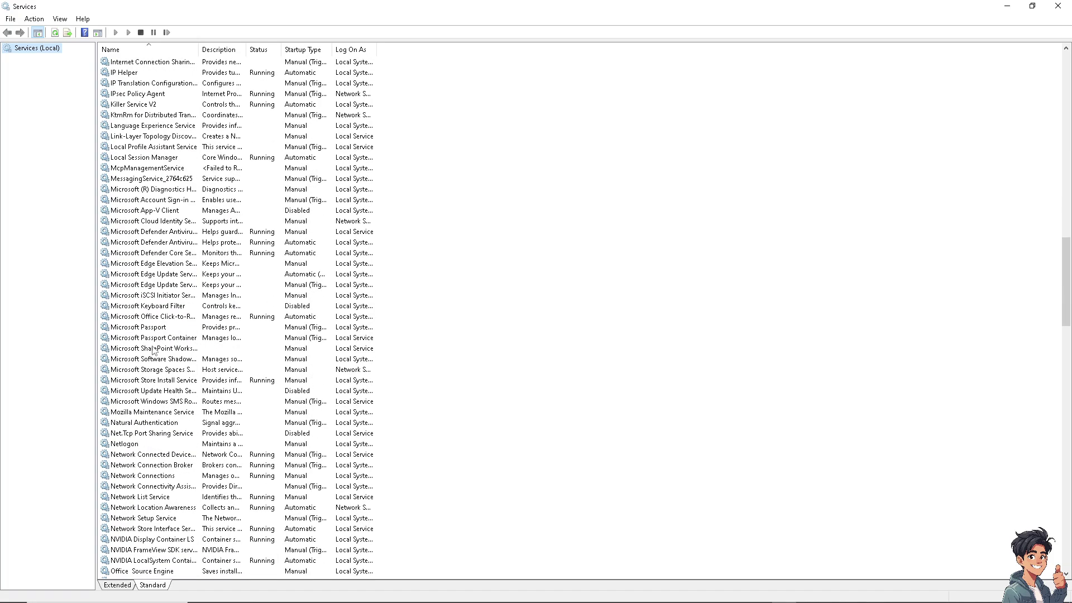
{"action": "scroll", "coordinate": [147, 369], "scroll_direction": "down", "scroll_amount": 4}
{"action": "left_click", "coordinate": [146, 383]}
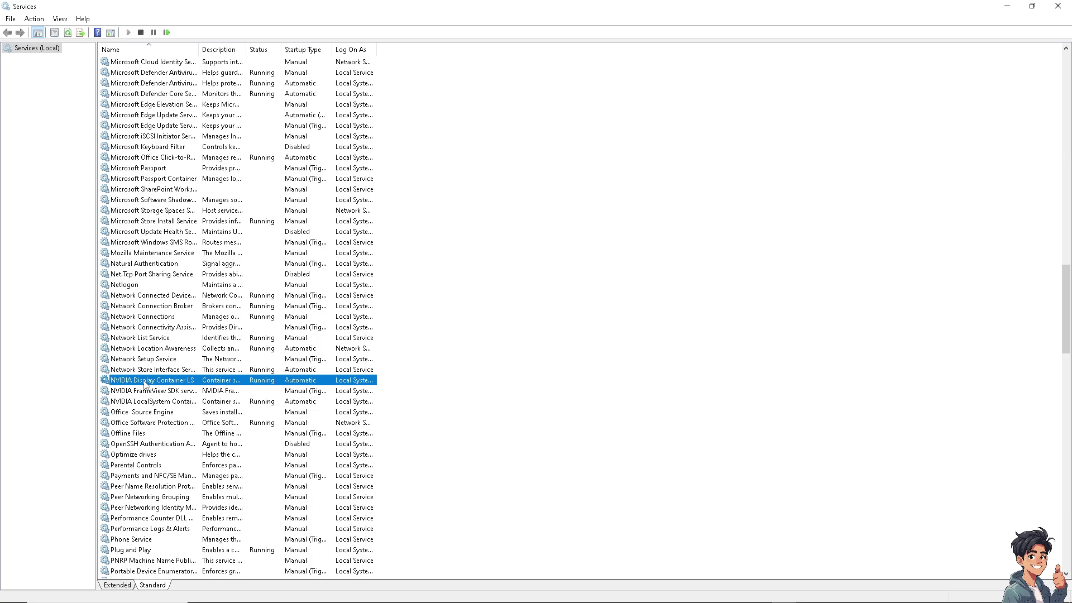
{"action": "right_click", "coordinate": [149, 382]}
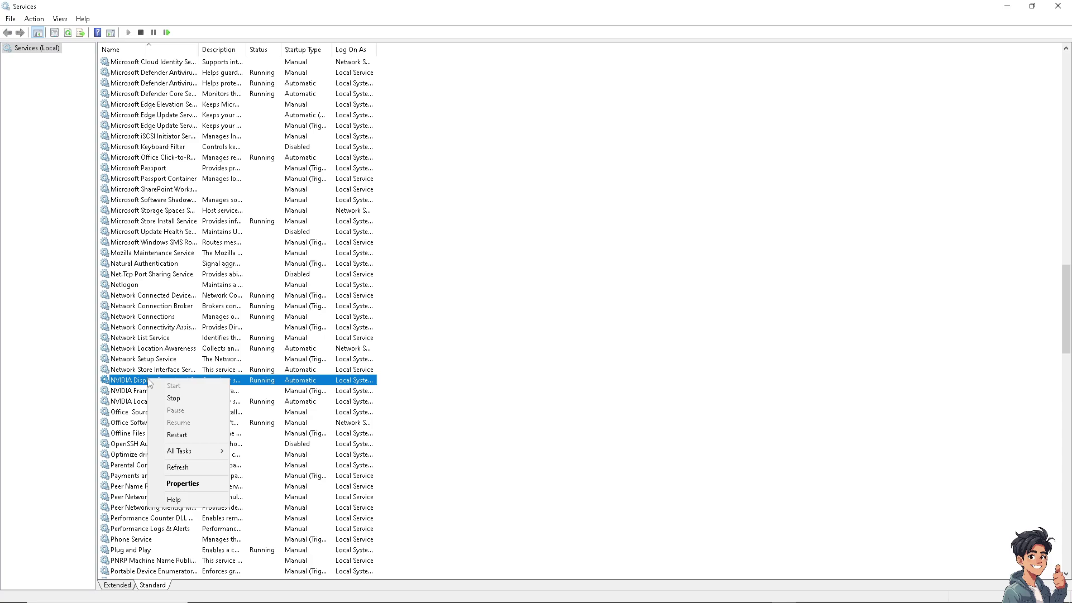